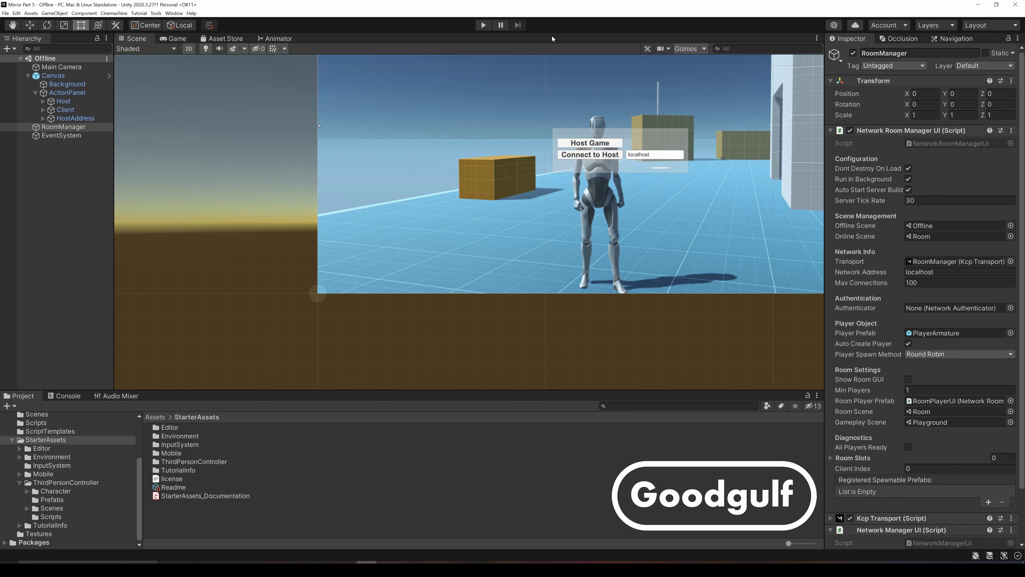
- Host a room in Play mode, join it from the standalone build, and ready player 2
click(485, 26)
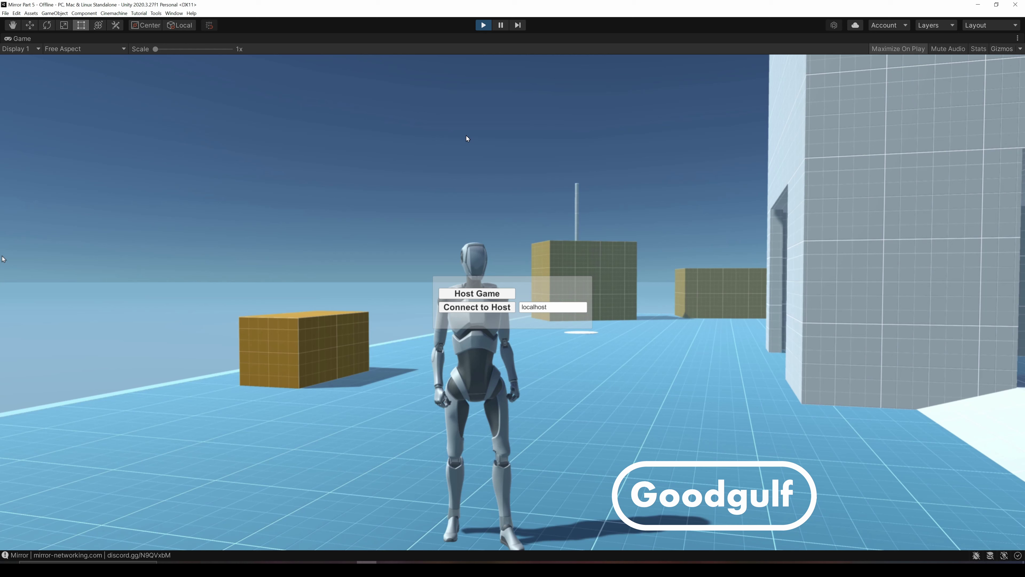
click(475, 294)
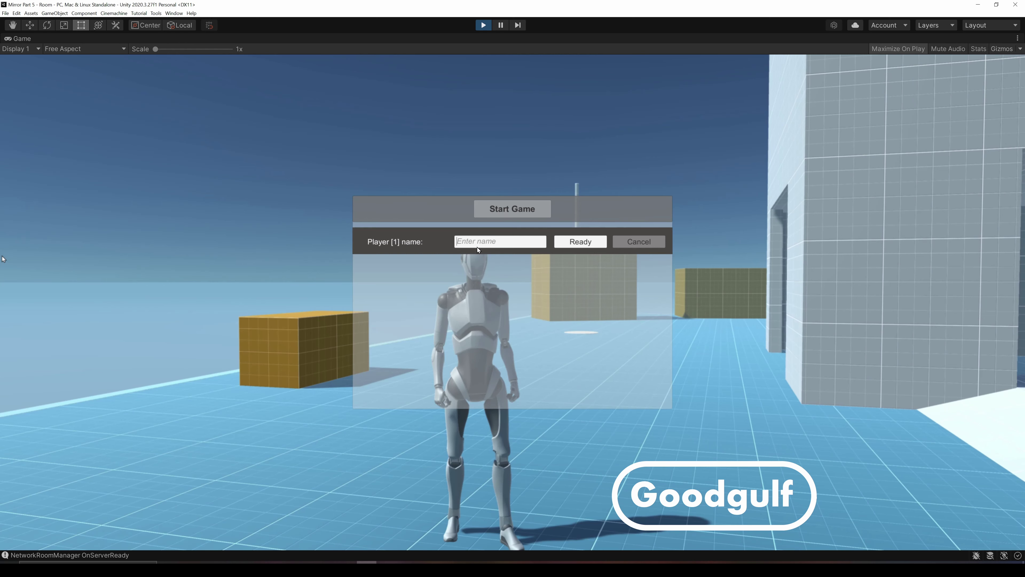
click(390, 561)
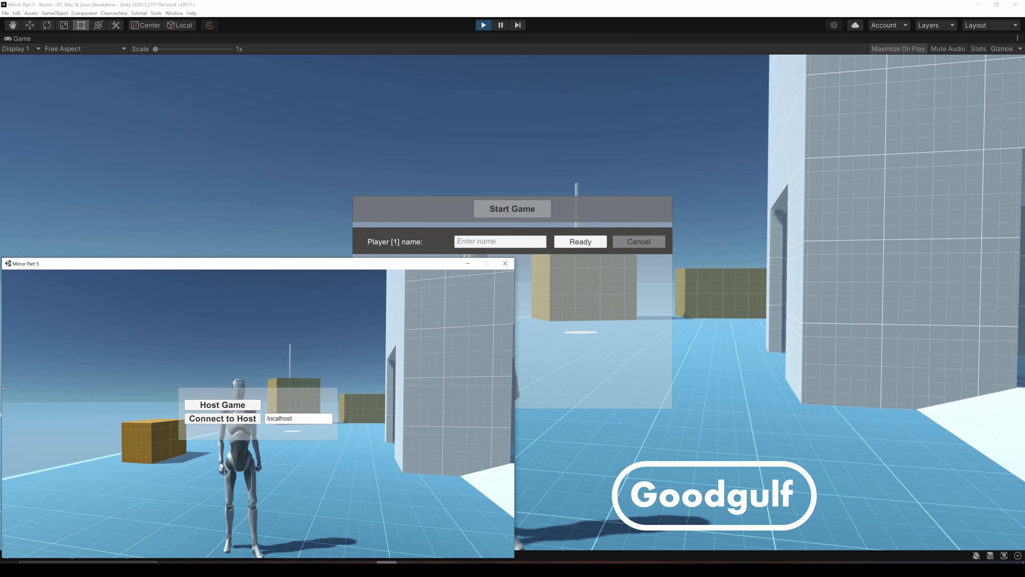
click(235, 422)
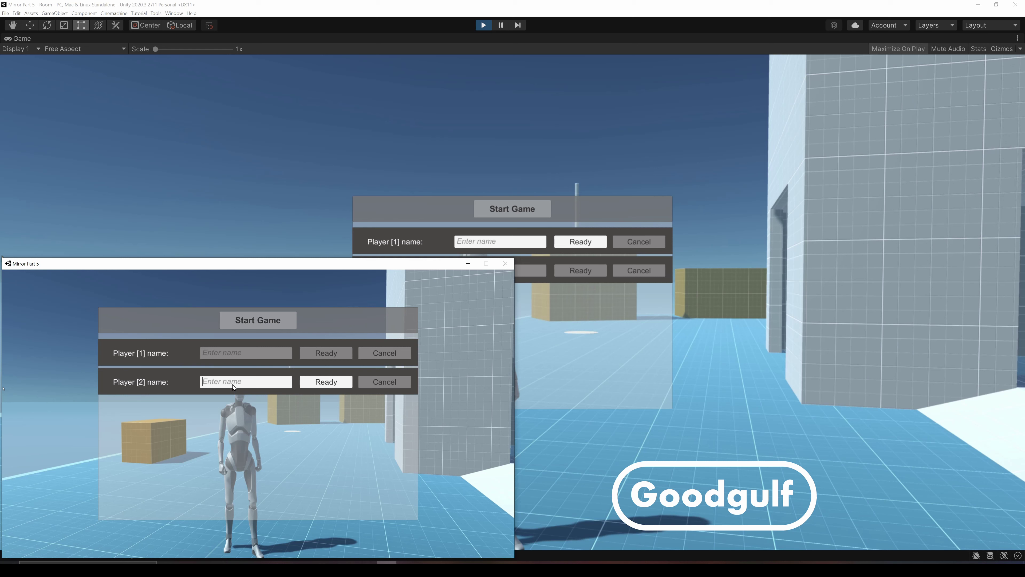
click(327, 382)
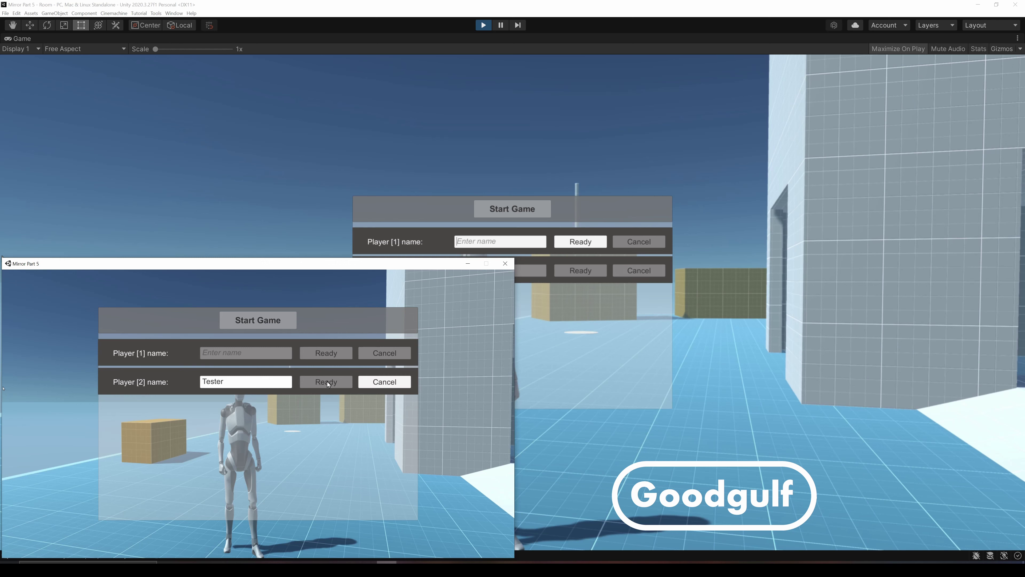
- Name the host player Goodgulf, mark it ready, and start the match in Playground
click(623, 220)
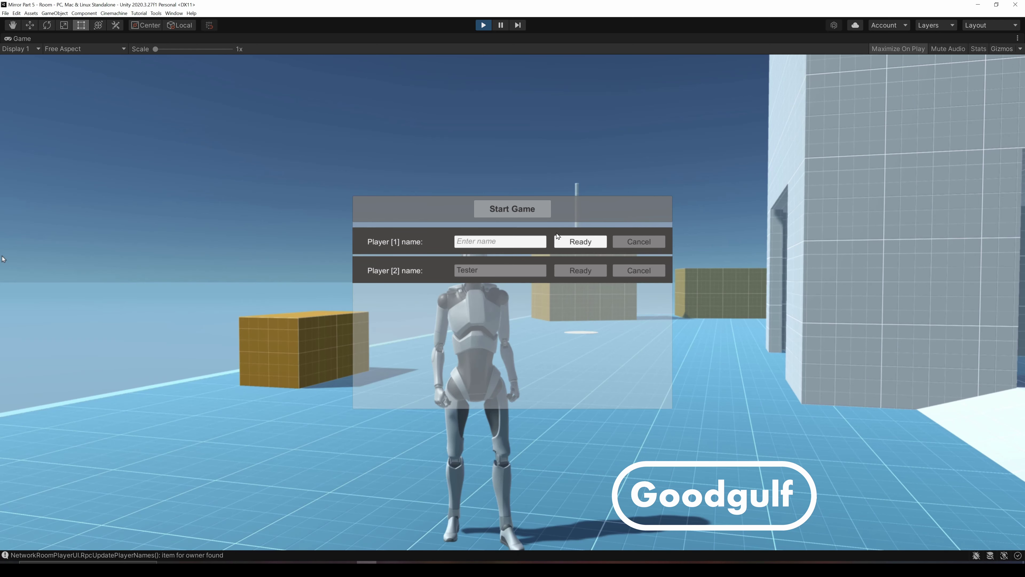
click(526, 243)
text(Goodgulf)
click(569, 241)
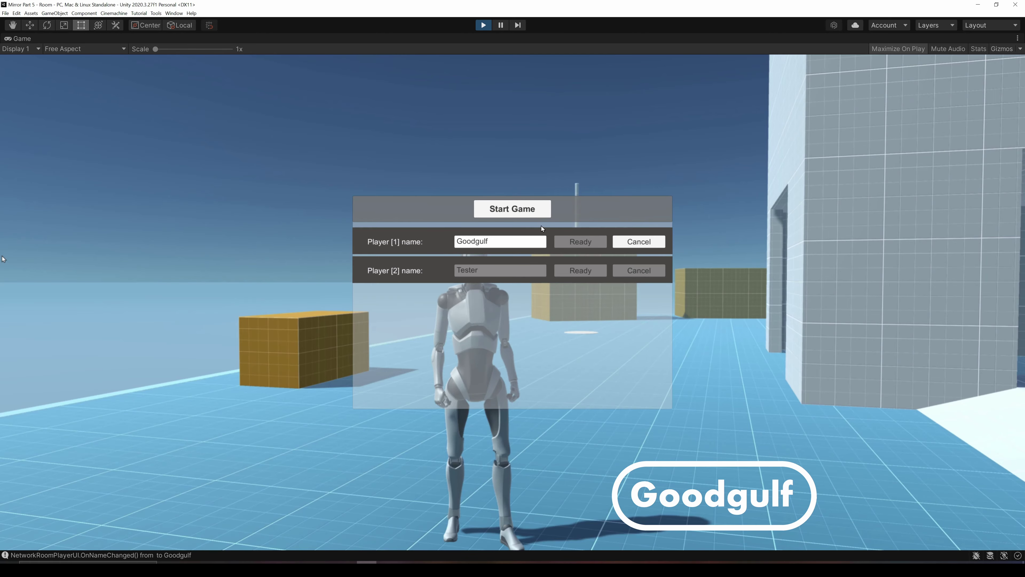
click(530, 213)
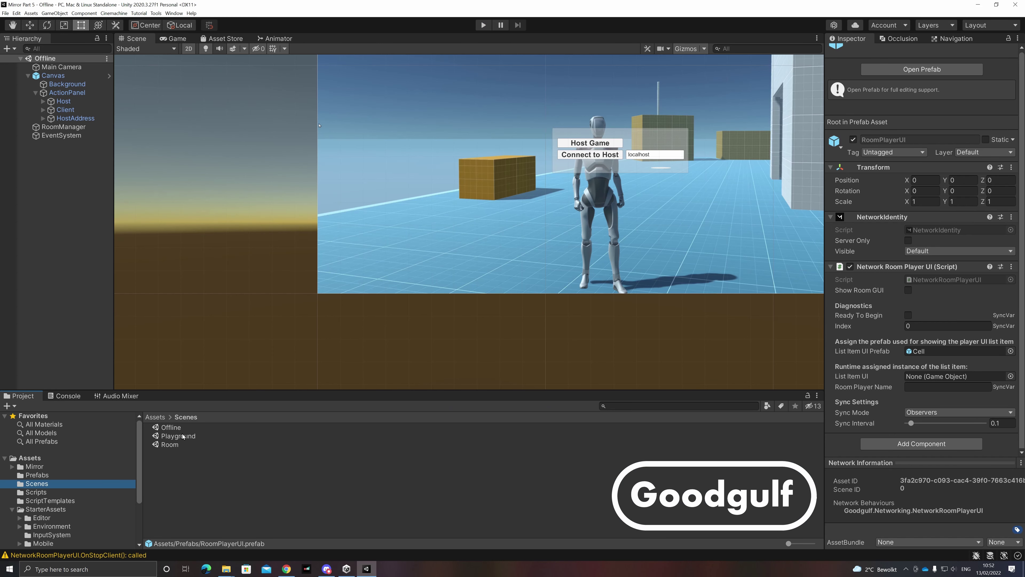
- Open the Room scene and expand Canvas-Room down to ListOfPlayers
double_click(170, 444)
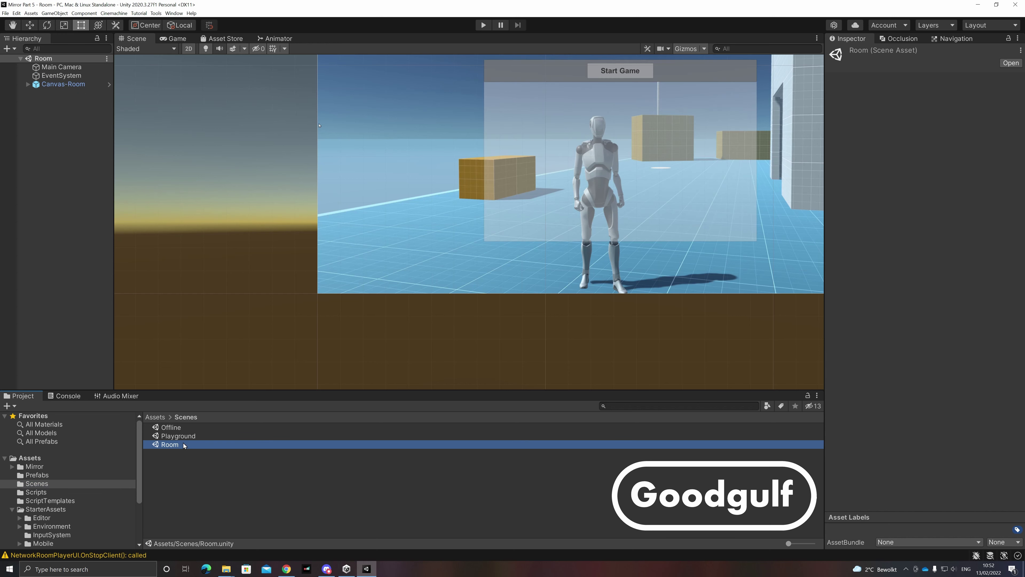
click(27, 84)
click(36, 101)
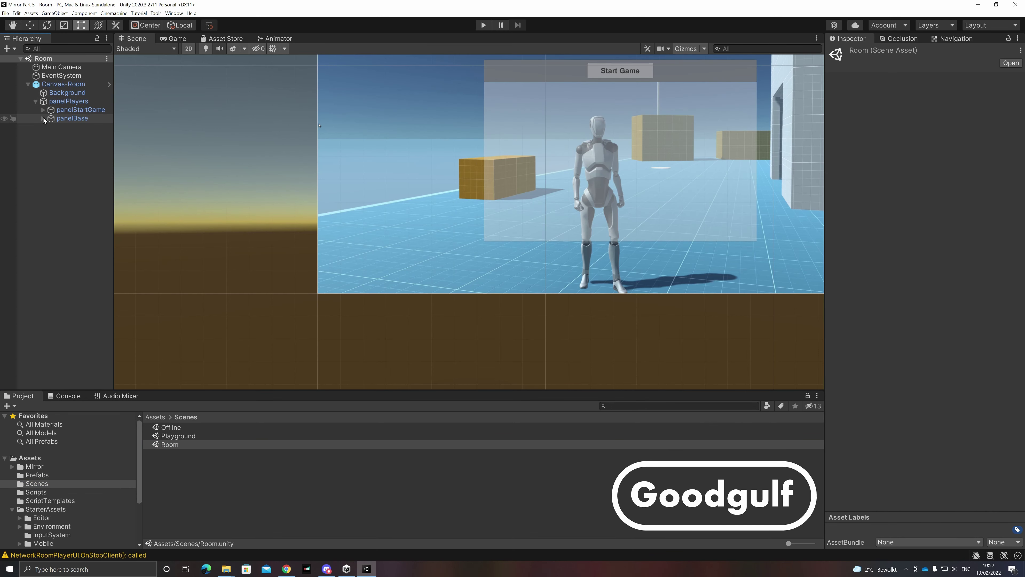
click(43, 110)
click(43, 126)
click(50, 135)
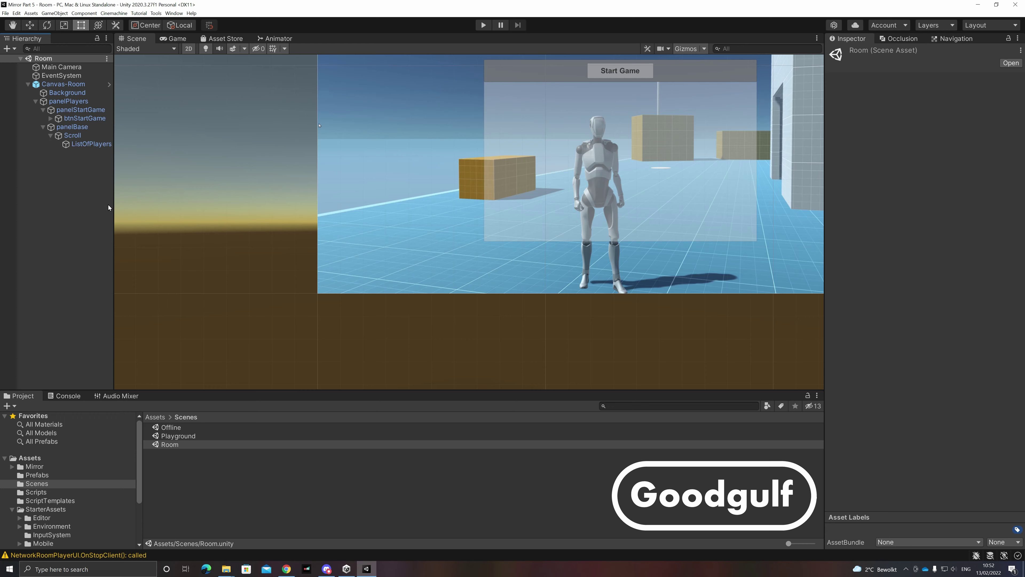
- In the Playground scene, frame the MainCamera and both Start Positions
double_click(185, 437)
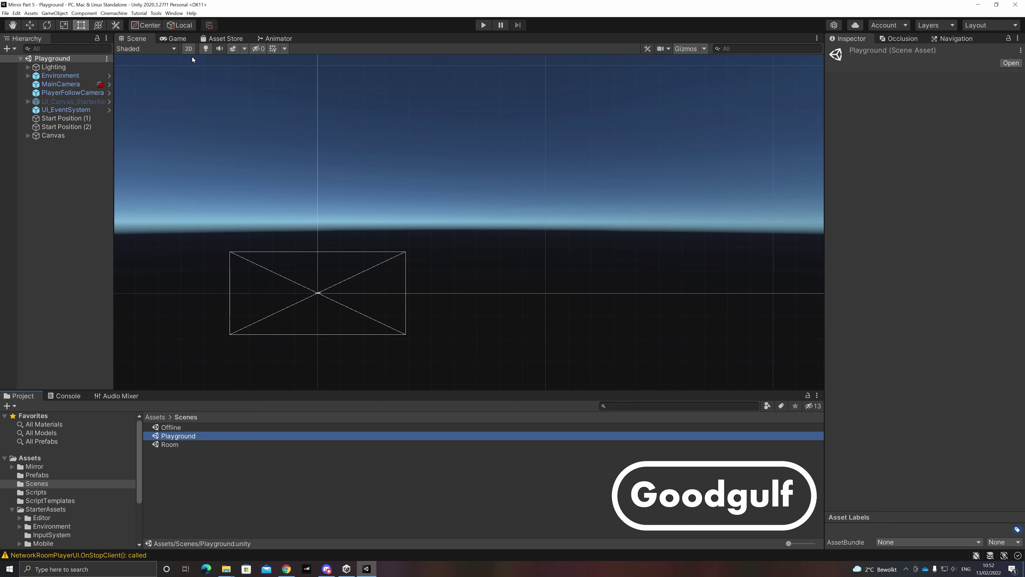
double_click(61, 84)
key(w)
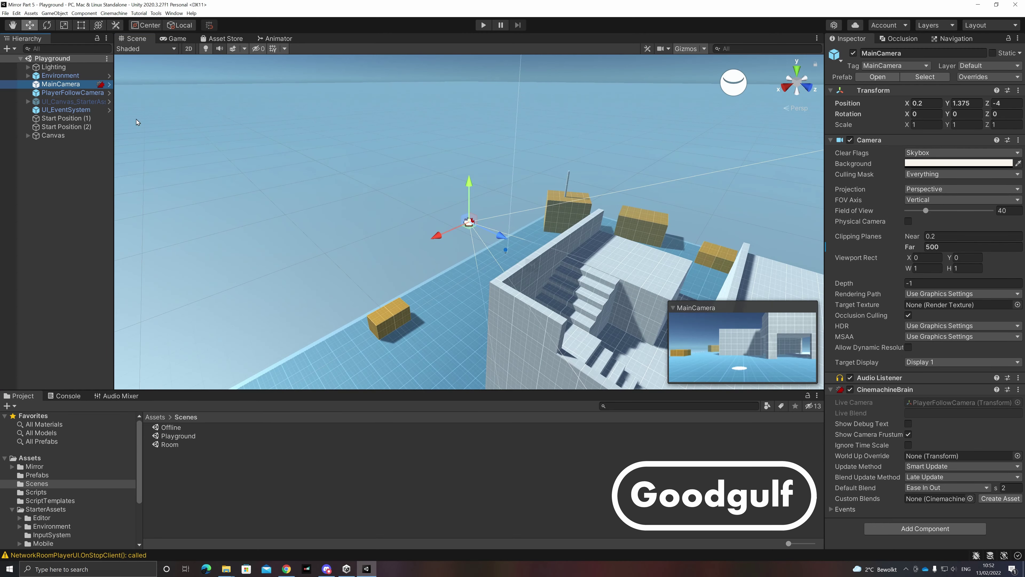
double_click(86, 119)
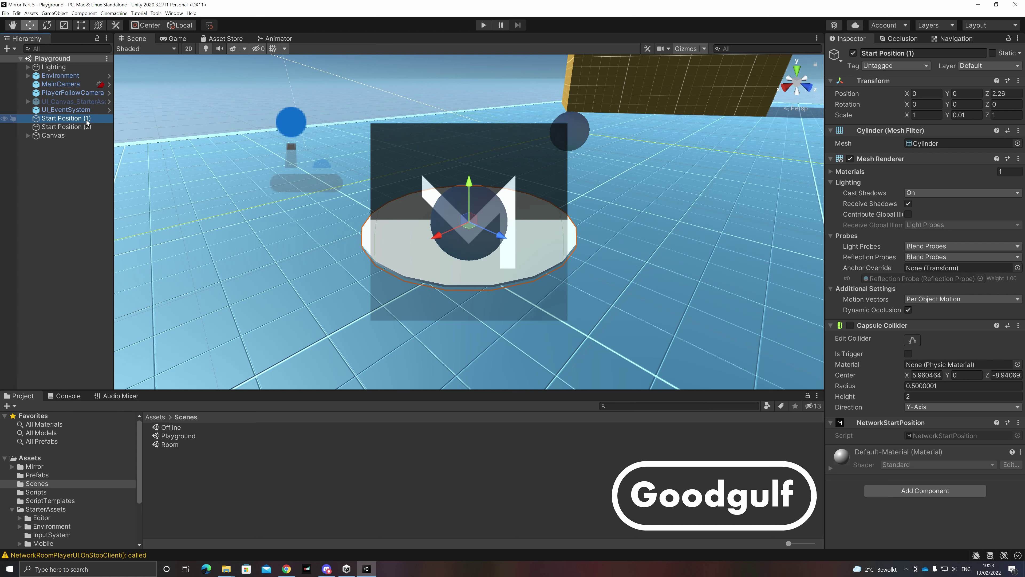
double_click(63, 128)
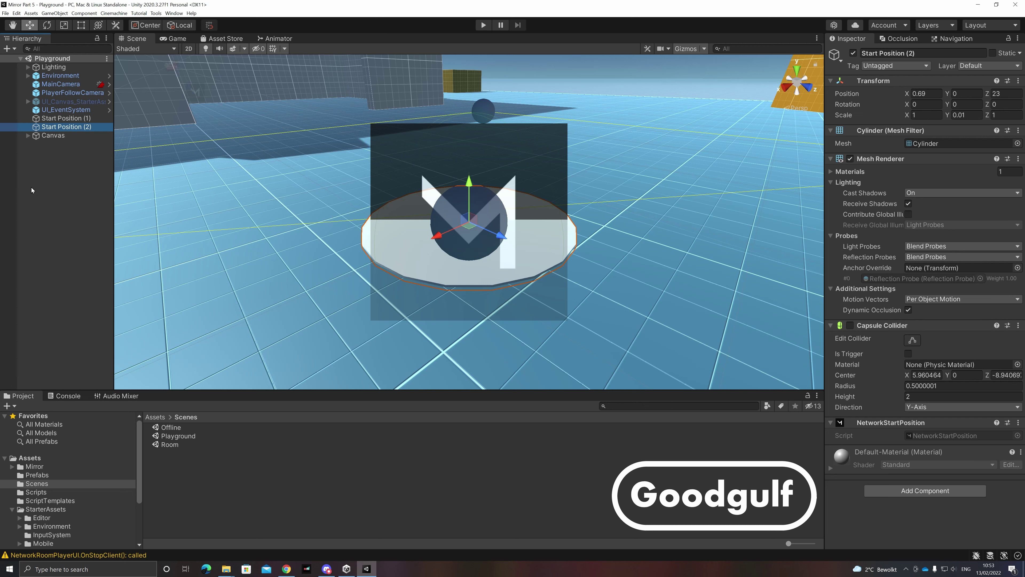
- Frame the Canvas's txtPlayerName text in 2D, then highlight the OnRoomServerSceneLoadedForPlayer signature
click(46, 136)
click(27, 136)
double_click(64, 145)
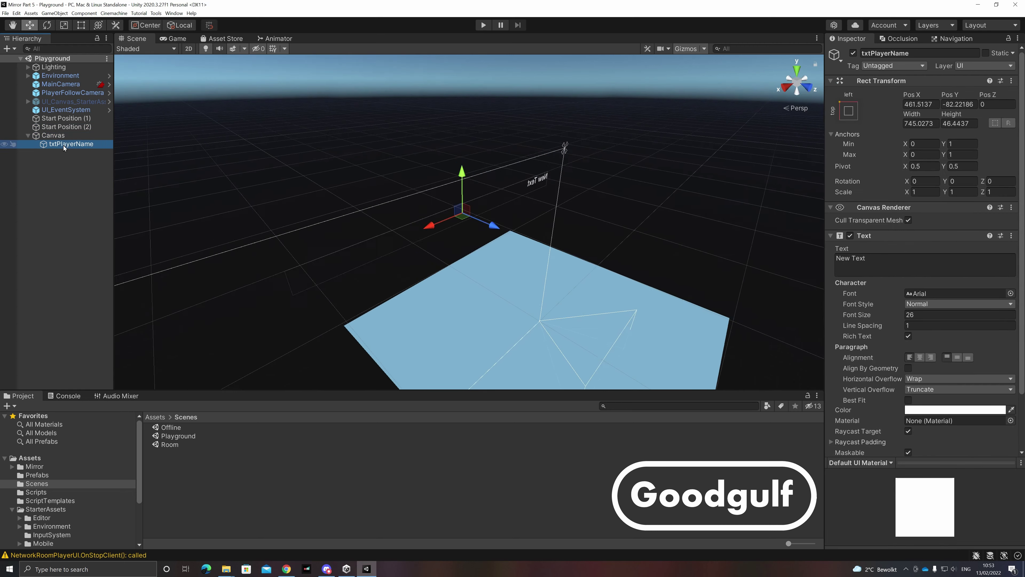
click(190, 49)
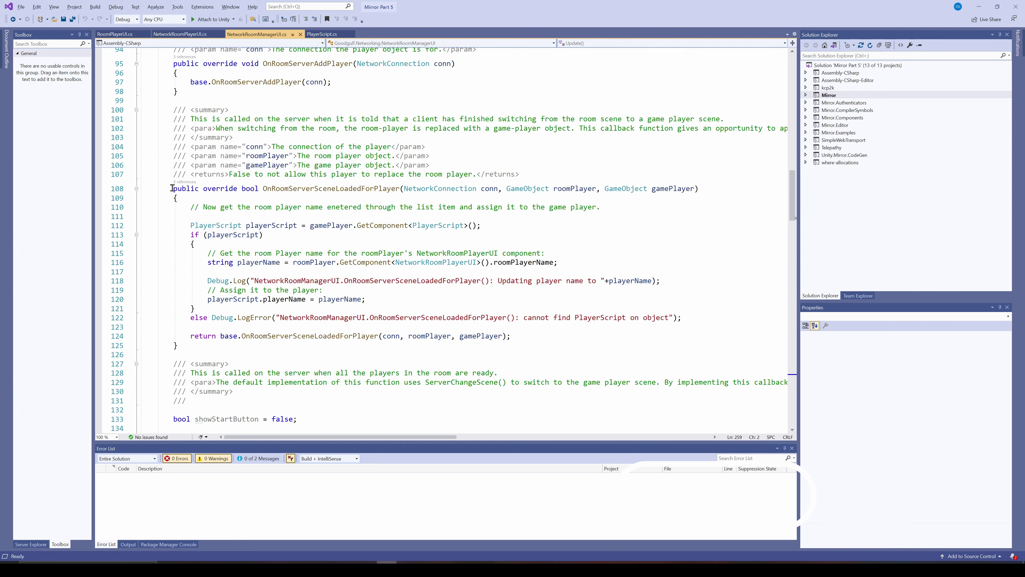
drag(174, 188, 708, 188)
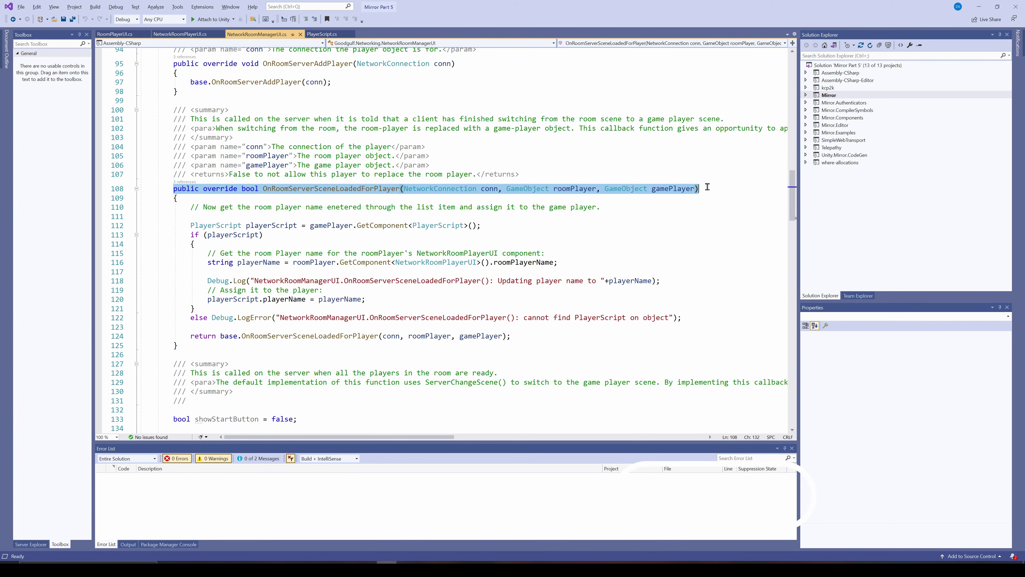
click(592, 206)
drag(509, 189, 594, 189)
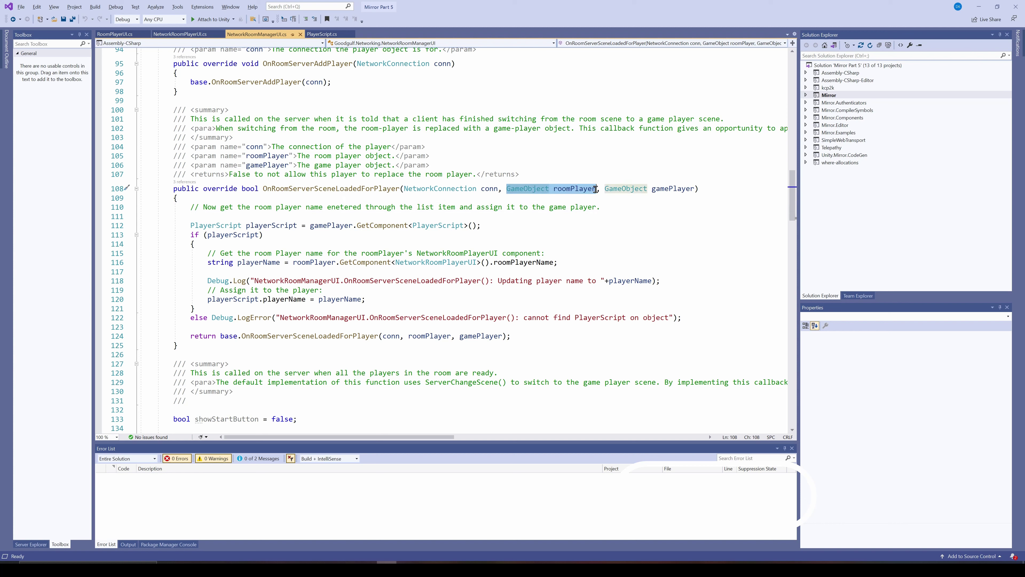
click(614, 216)
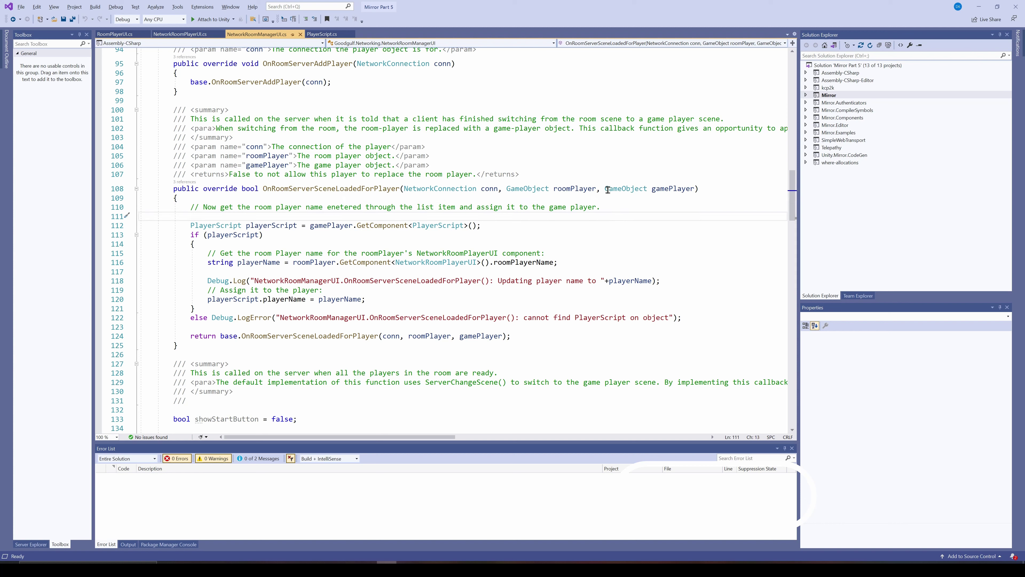
drag(605, 189, 695, 189)
click(644, 217)
drag(192, 225, 481, 226)
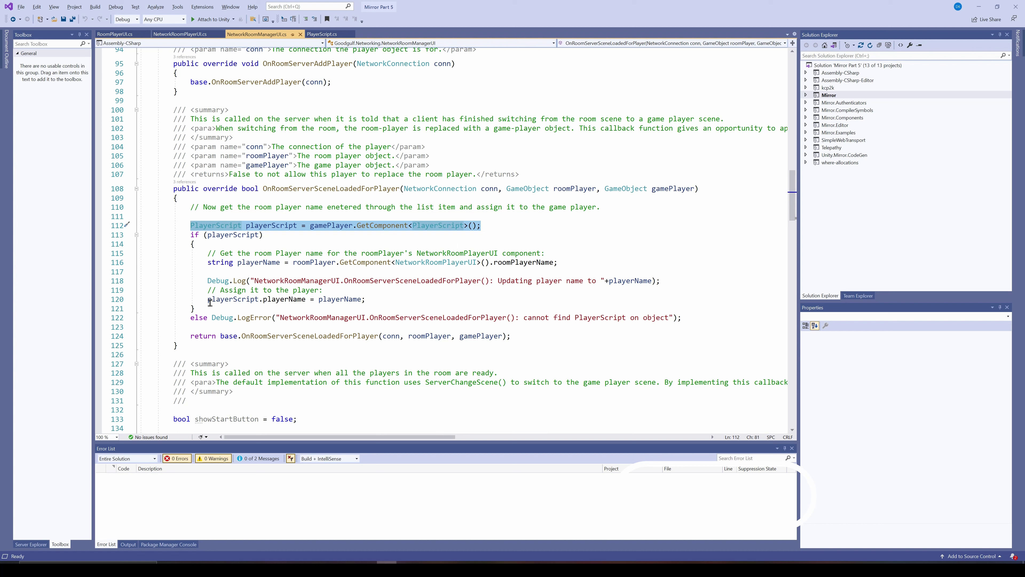
drag(207, 299, 365, 300)
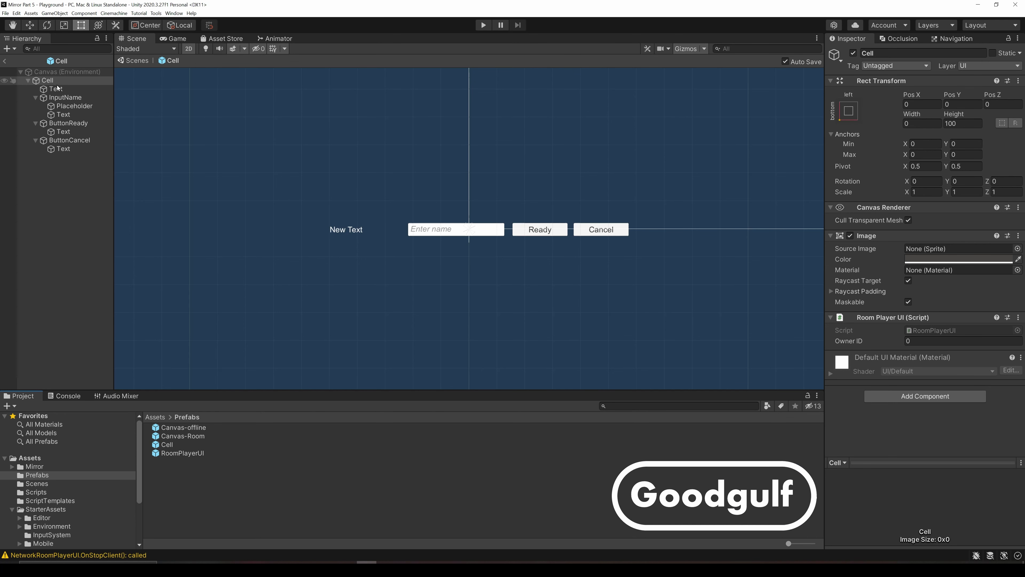
- Inspect the Cell's Text, InputName, Placeholder, ButtonReady and ButtonCancel elements, then switch to Visual Studio
click(57, 81)
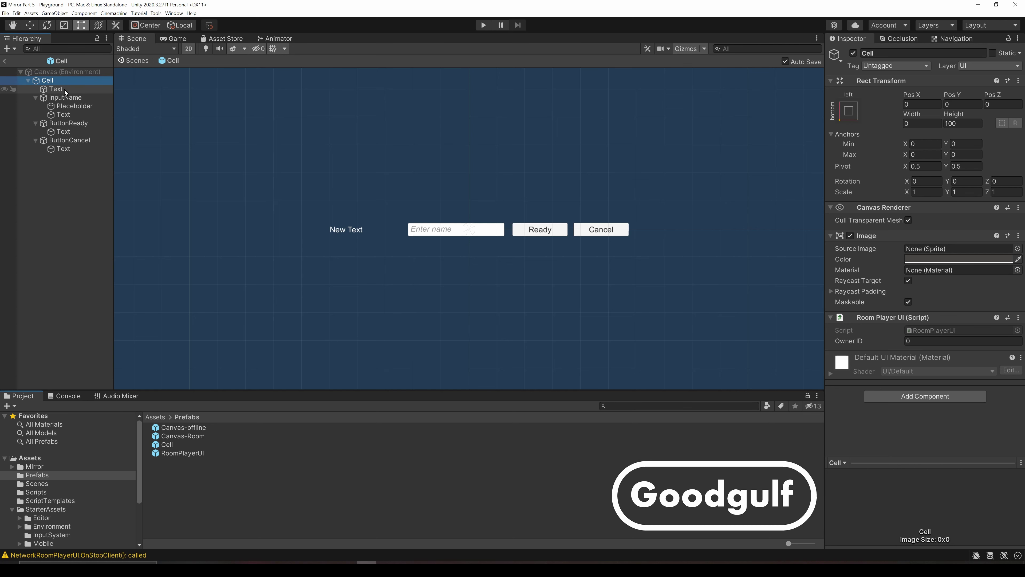
click(56, 89)
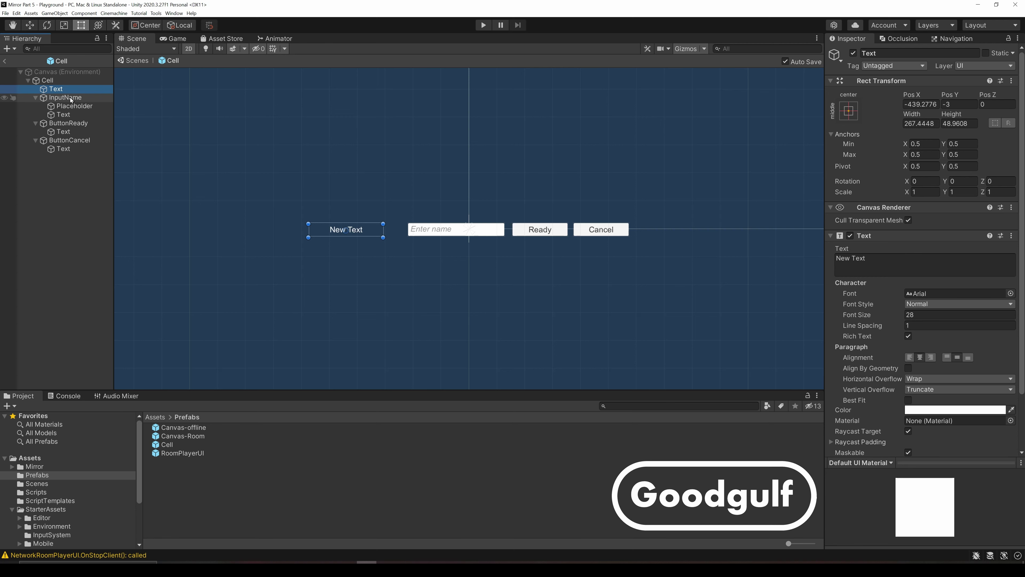
click(70, 99)
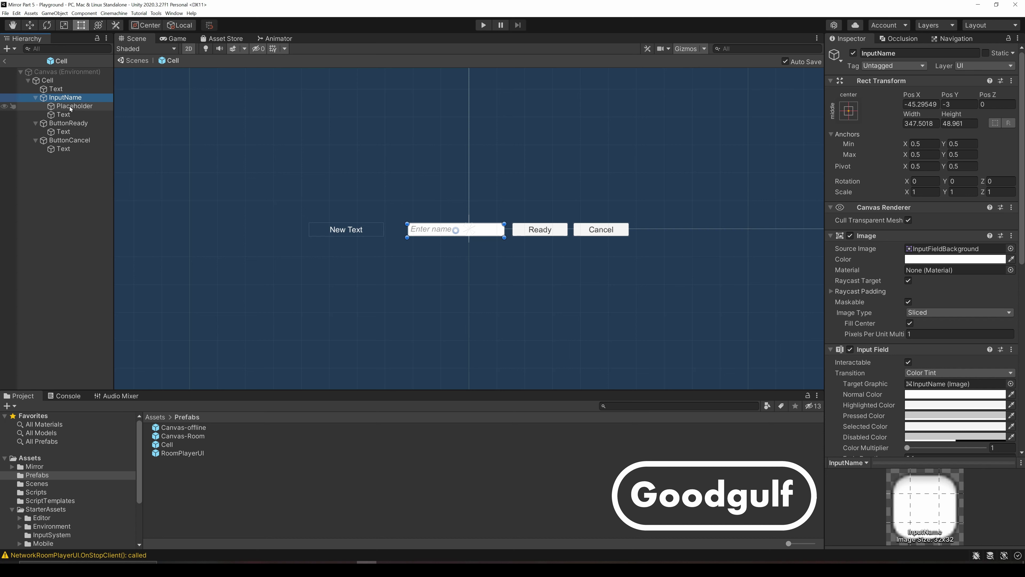
click(70, 107)
click(71, 115)
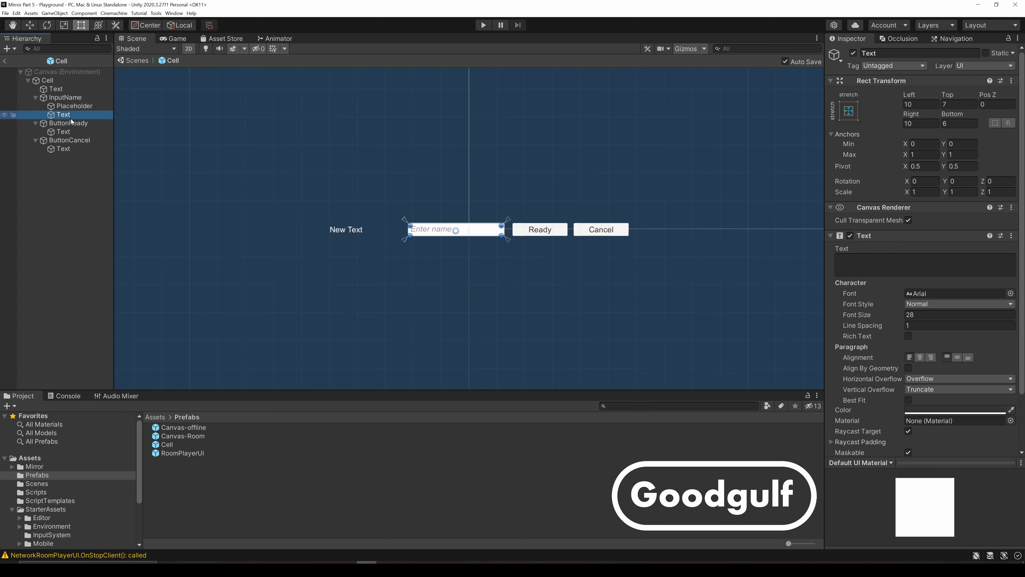
click(71, 123)
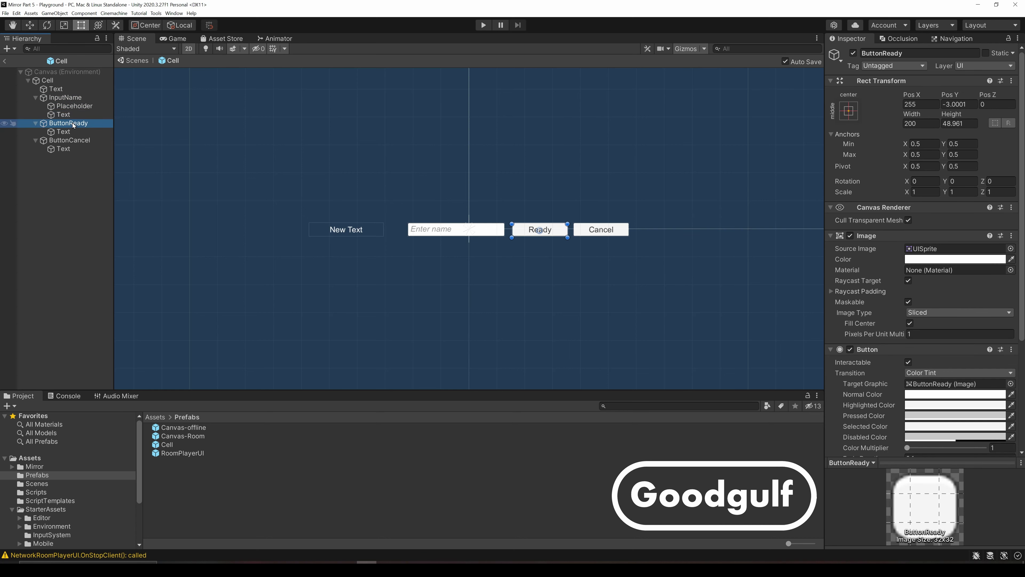
click(76, 141)
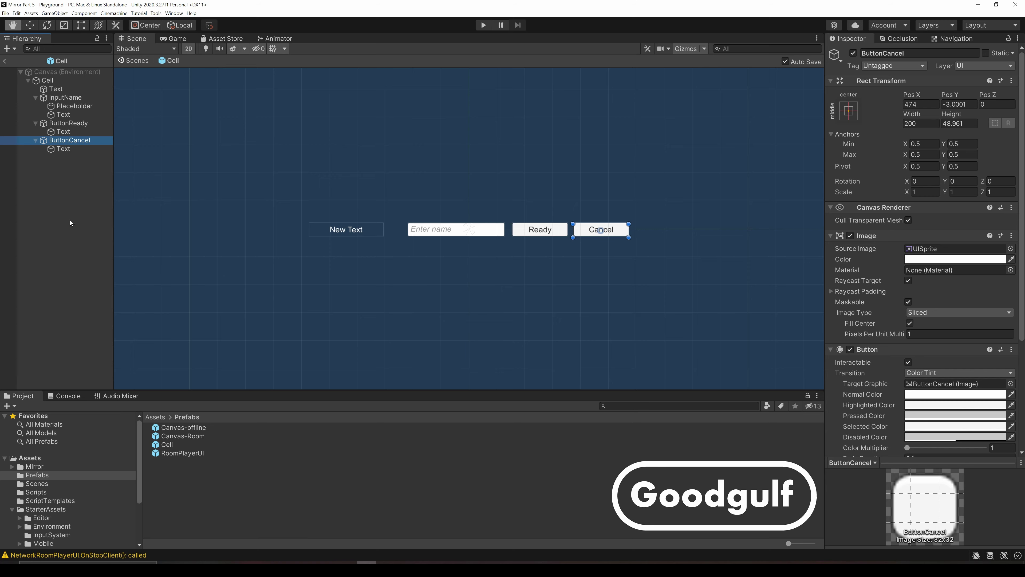
key(alt+Tab)
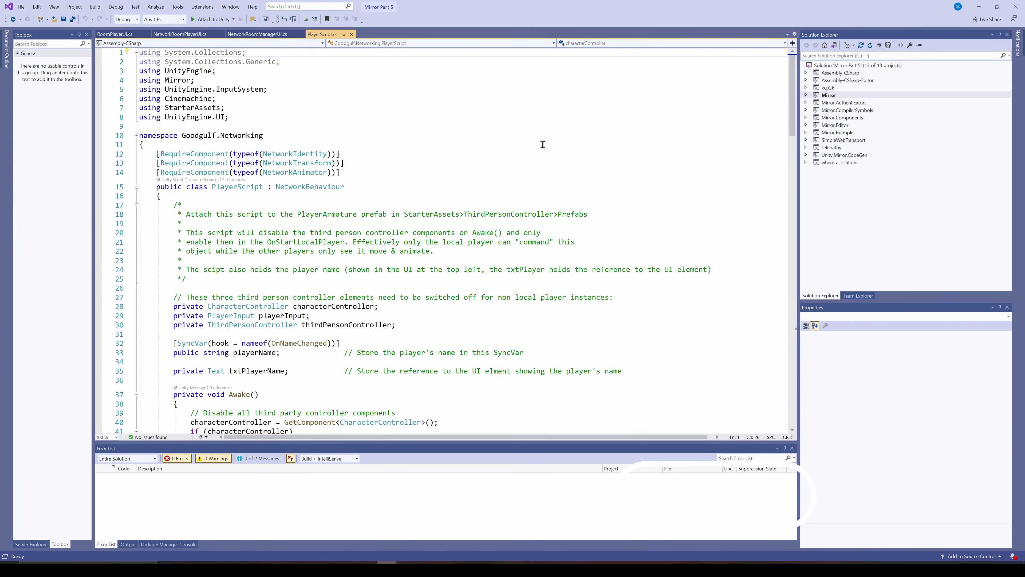
scroll(542, 144, down, 5)
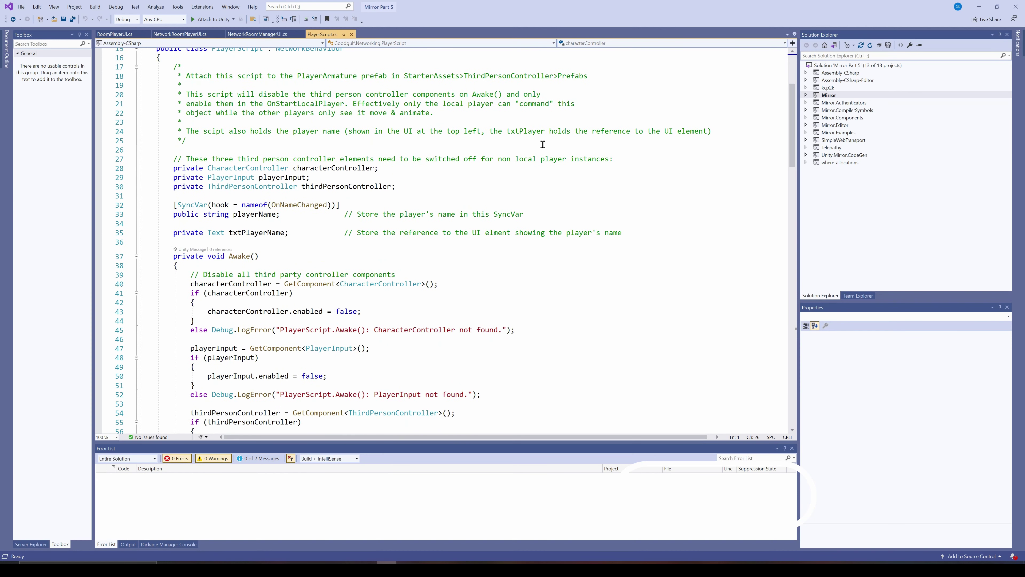
scroll(542, 144, down, 6)
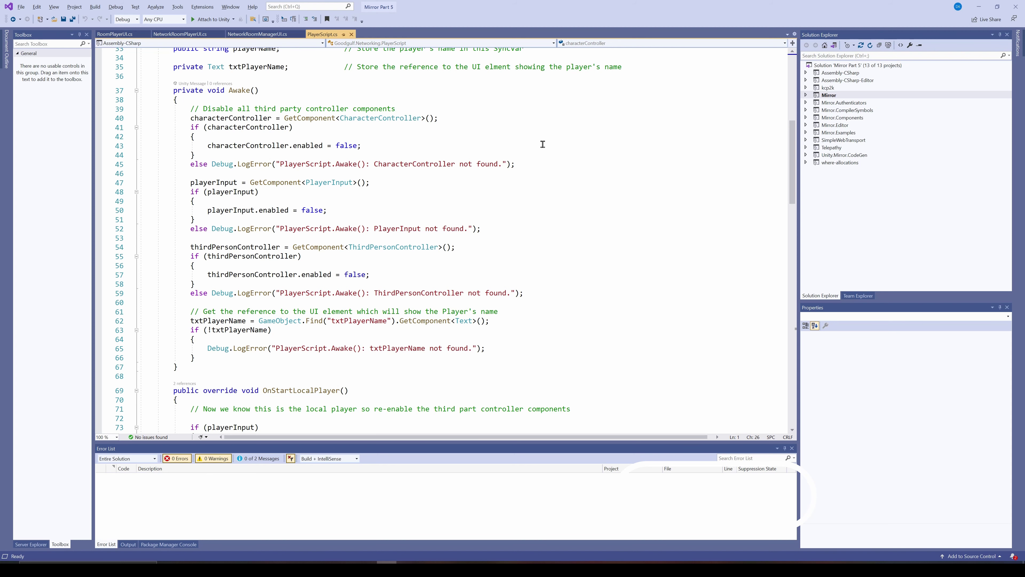
scroll(543, 145, down, 8)
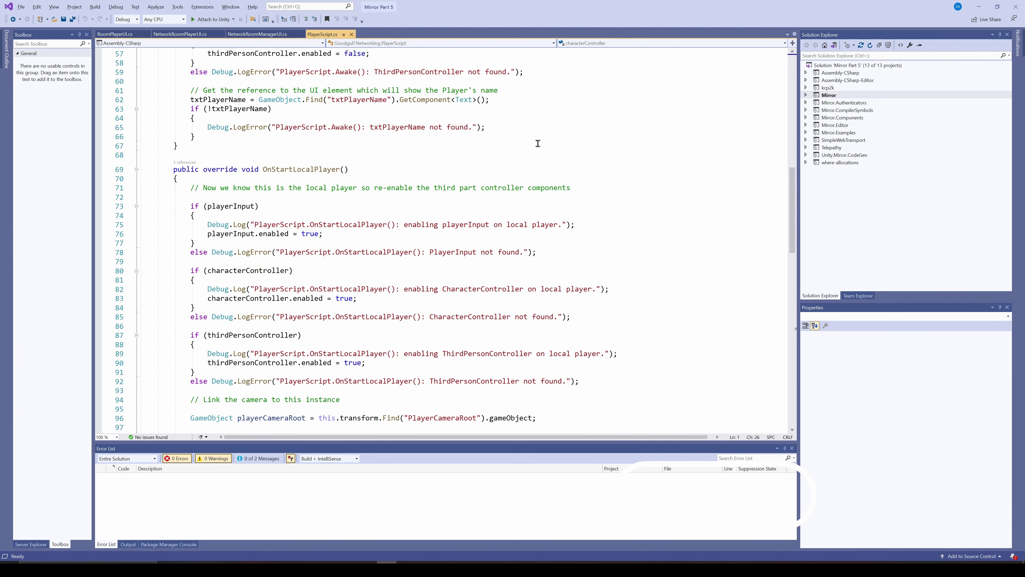
scroll(538, 144, down, 3)
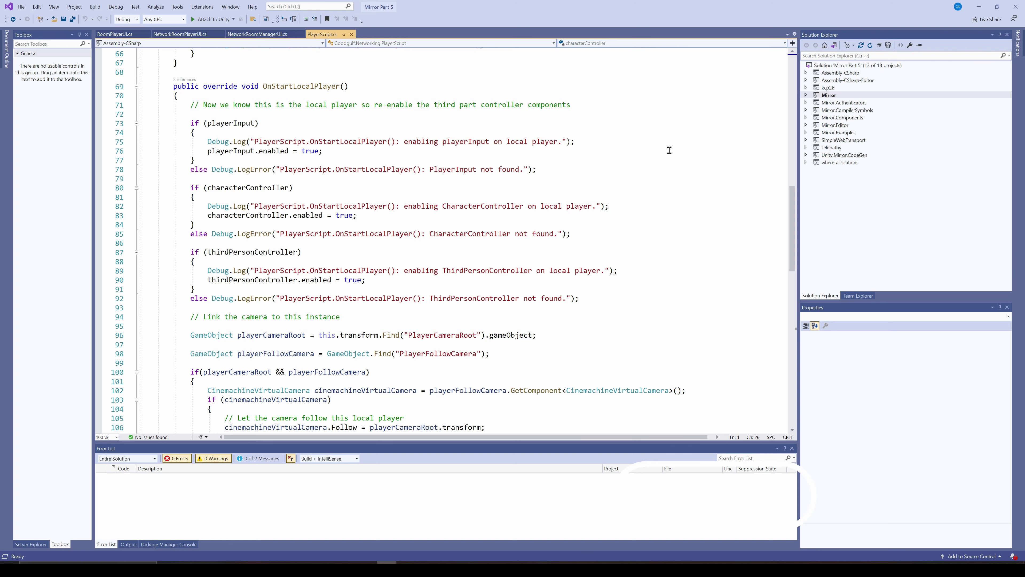
scroll(669, 150, down, 5)
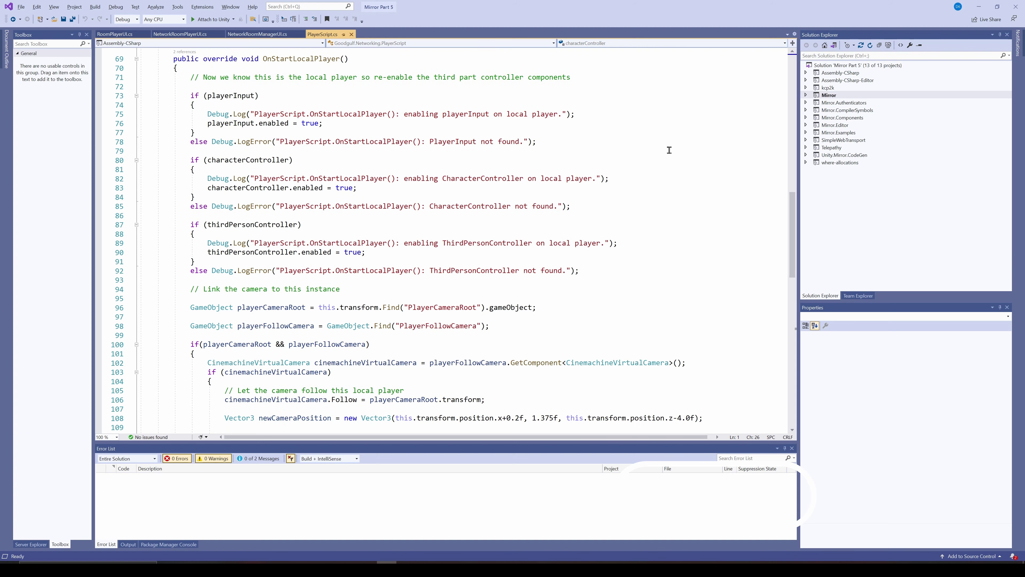
scroll(669, 150, down, 3)
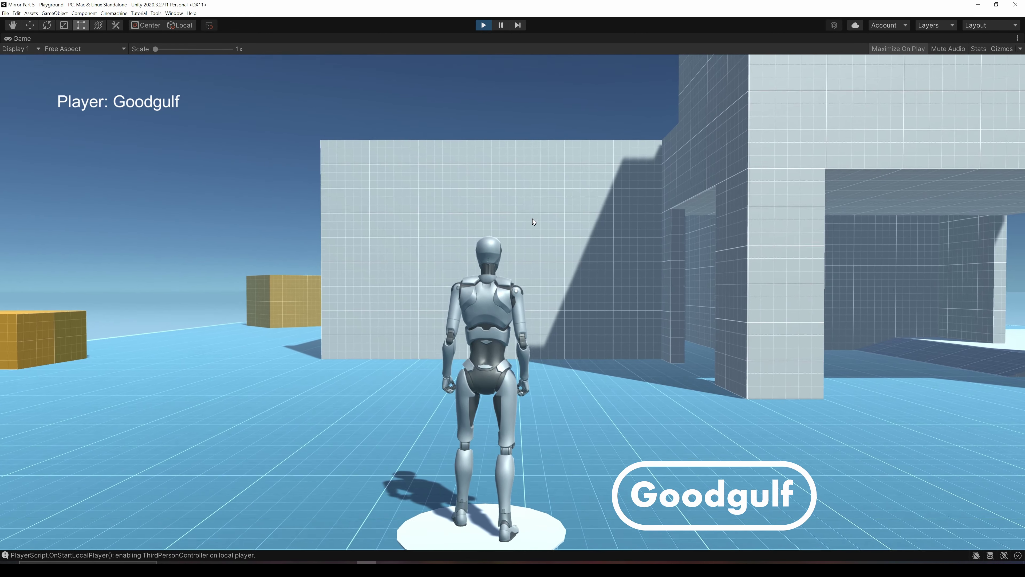
- Turn the host character and walk the second player forward with D and W
key(d)
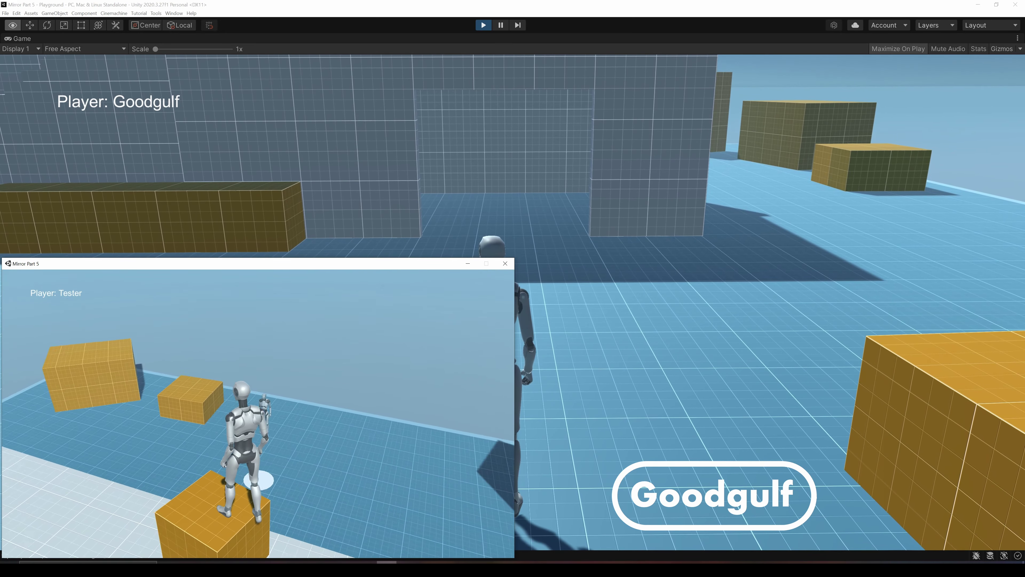
key(w)
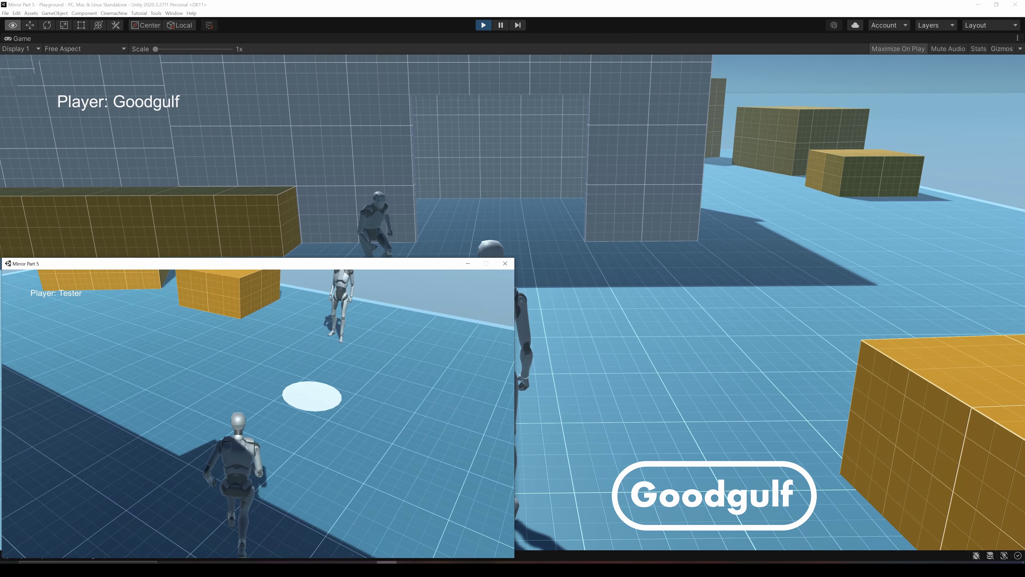
key(w)
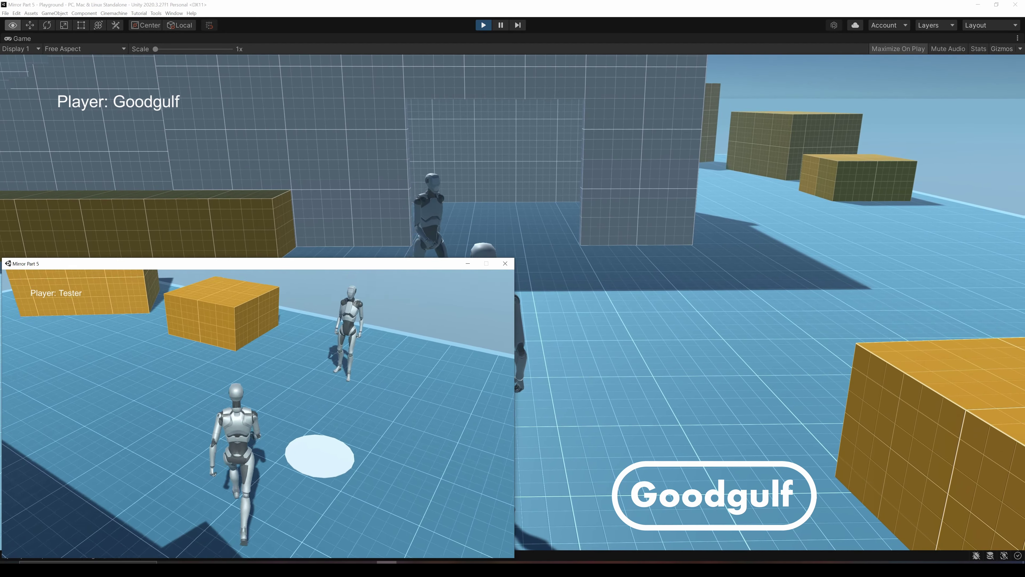